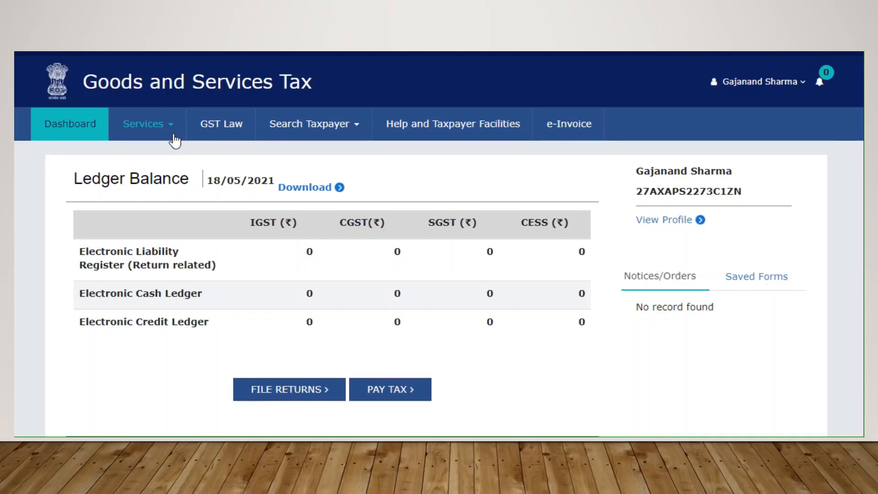
# - Open the Final Return page from the Returns services
pyautogui.click(169, 133)
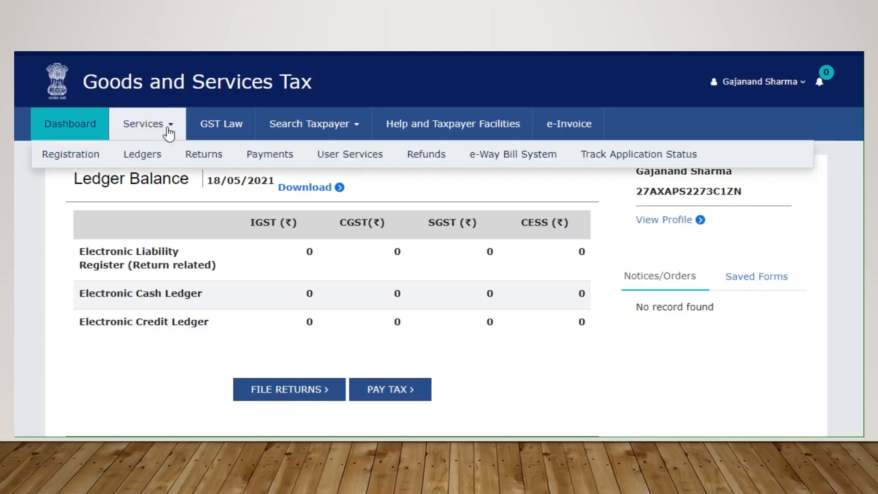
pyautogui.click(202, 160)
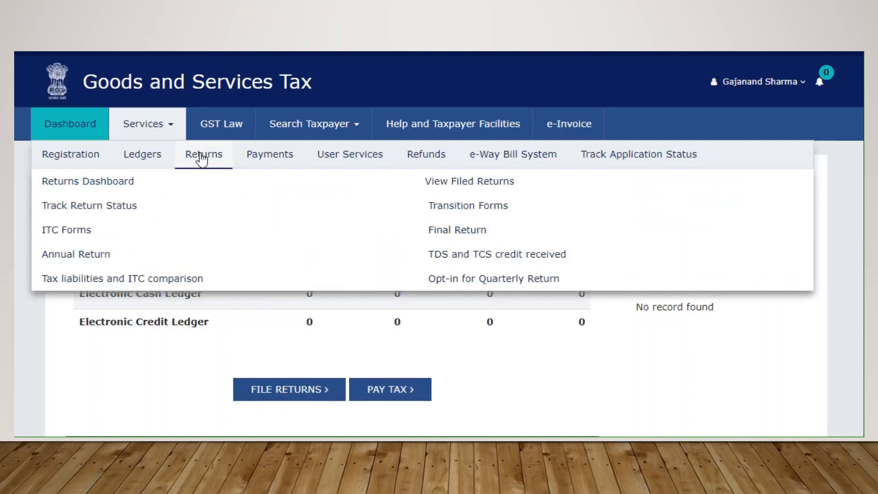
pyautogui.moveTo(271, 159)
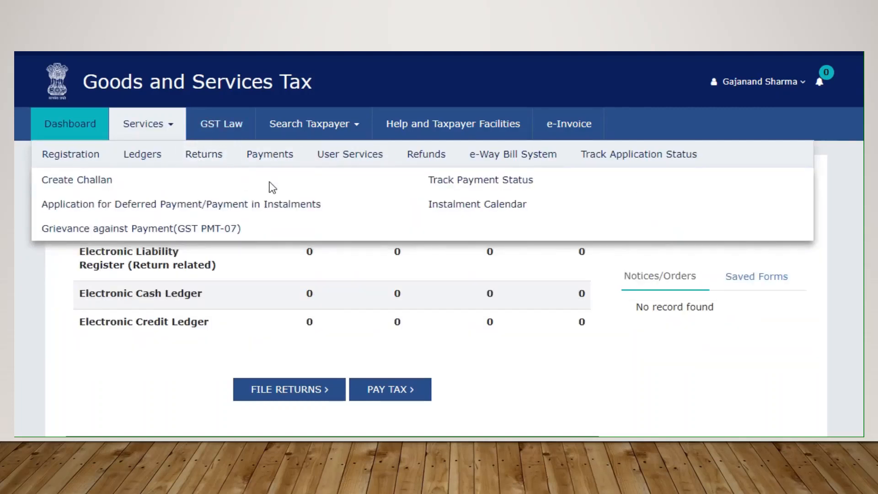
pyautogui.moveTo(198, 156)
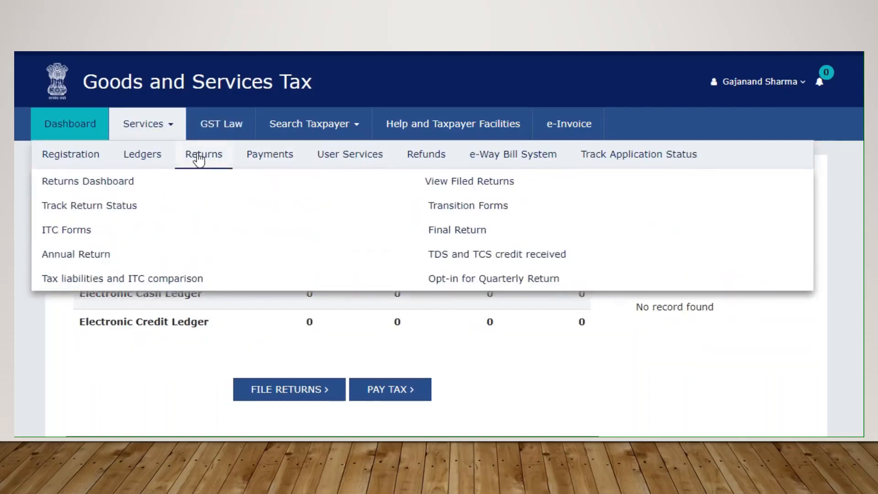
pyautogui.click(444, 236)
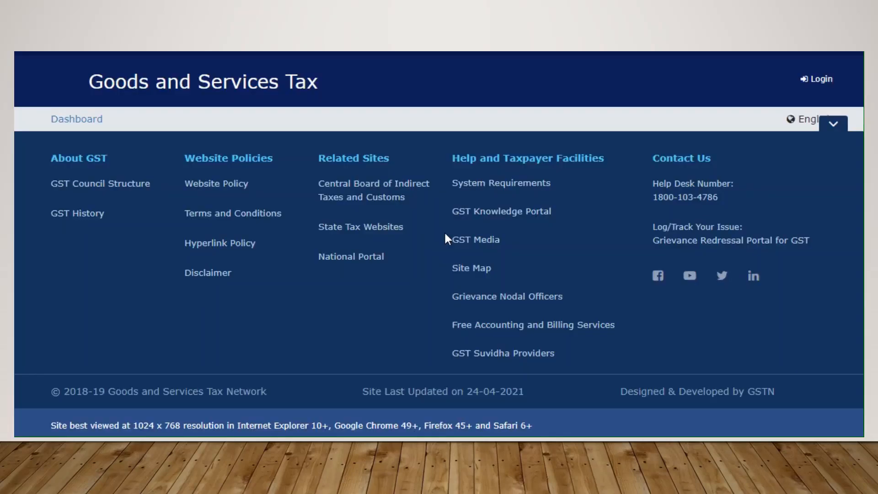
# - Read the Final Return guidance and start preparing GSTR-10 online
pyautogui.scroll(-2, 446, 233)
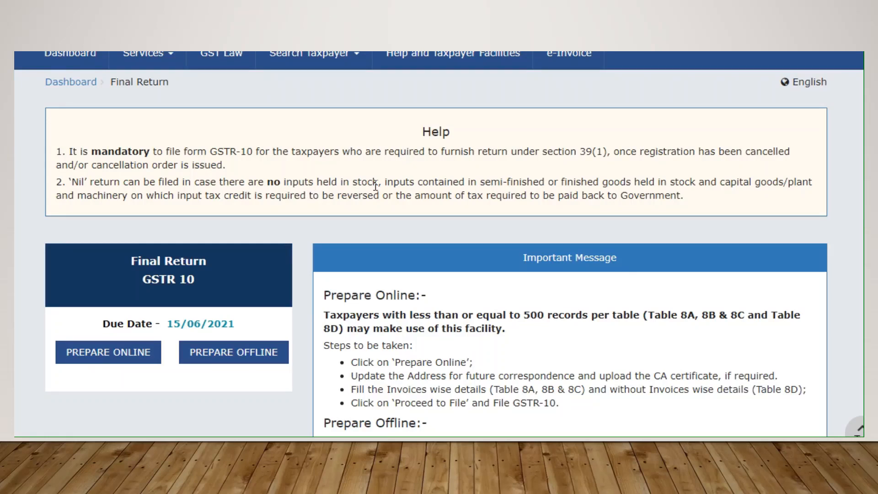
pyautogui.scroll(-1, 376, 186)
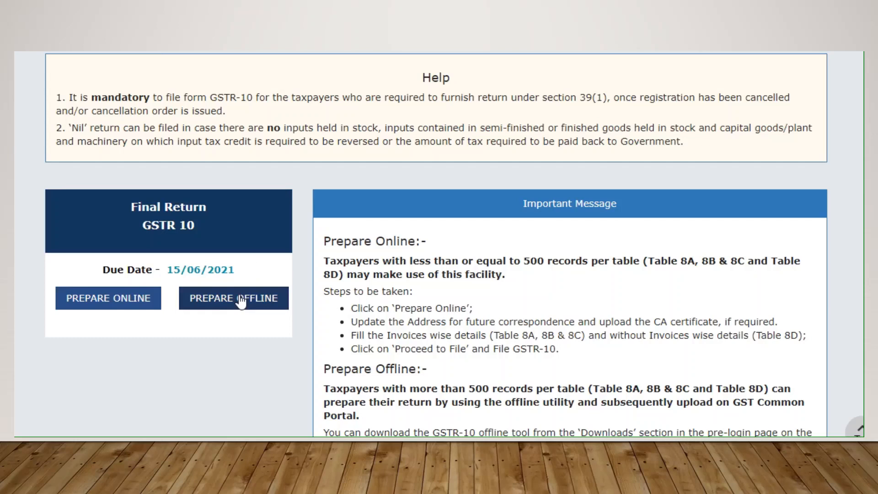
pyautogui.click(104, 303)
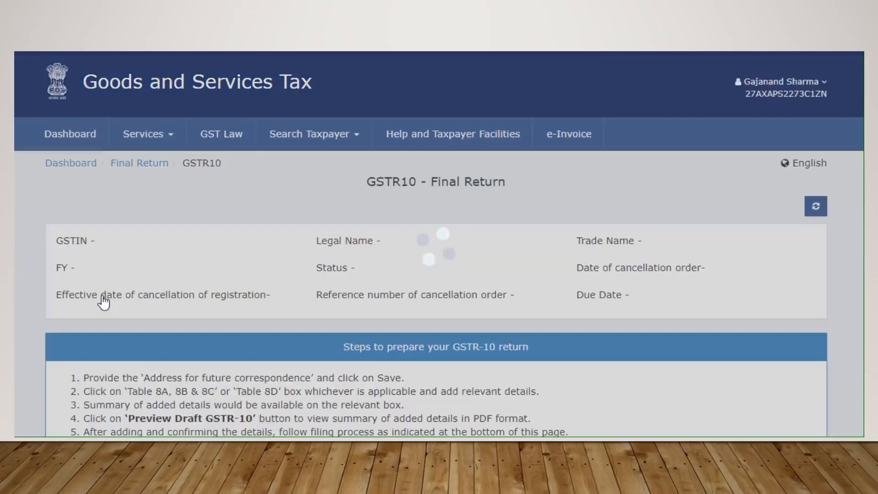
# - Check the effective date of registration cancellation and the date of the cancellation order in the GSTR-10 header details
pyautogui.scroll(-1, 104, 303)
pyautogui.scroll(-1, 104, 303)
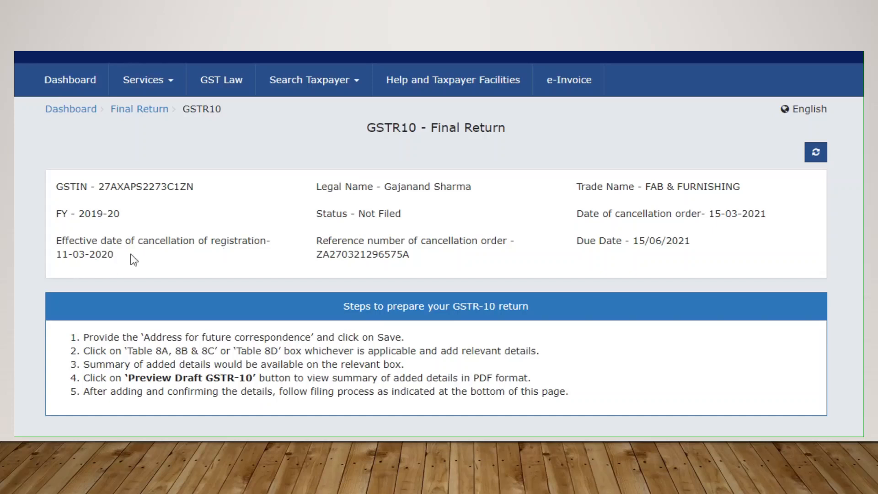
pyautogui.moveTo(59, 257); pyautogui.dragTo(118, 260)
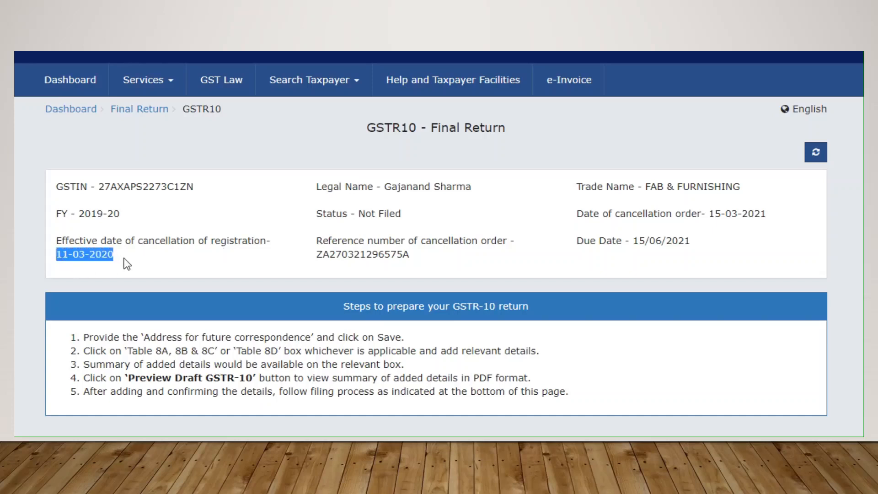
pyautogui.click(197, 251)
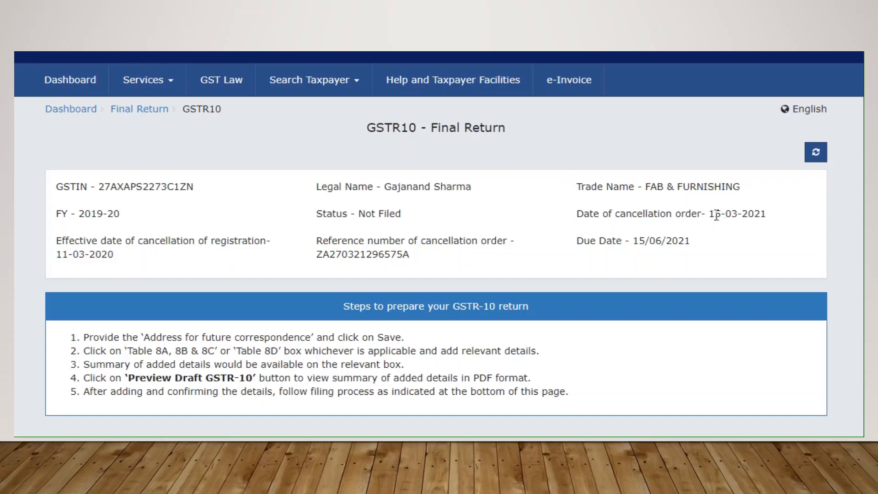
pyautogui.moveTo(710, 216); pyautogui.dragTo(773, 218)
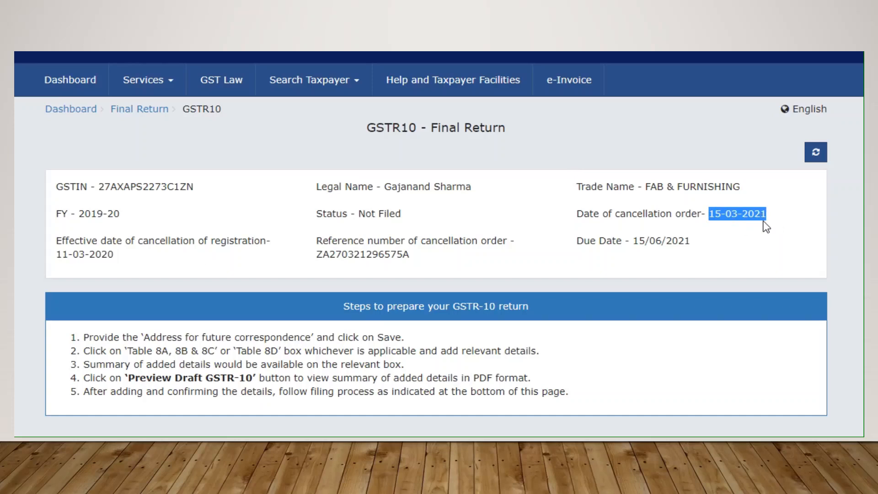
pyautogui.click(768, 218)
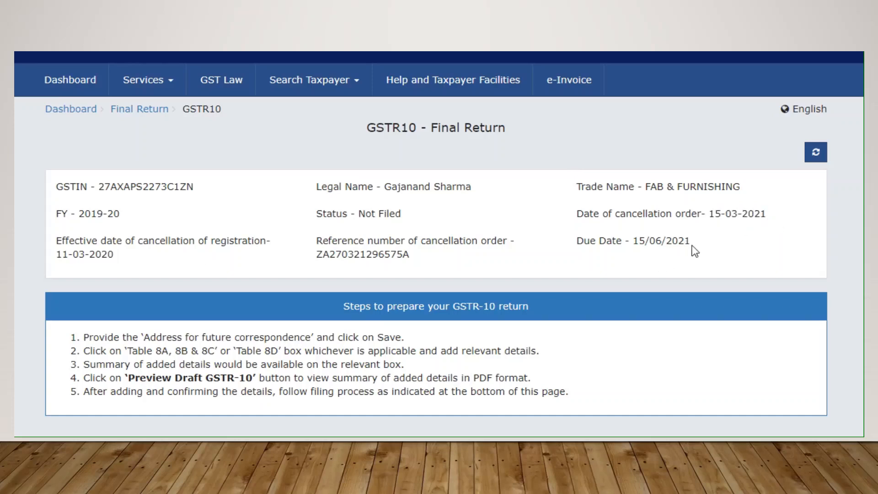
# - Review the GSTR-10 preparation steps and sections, and inspect the fields of the CA Certificate section before collapsing it
pyautogui.scroll(-1, 694, 245)
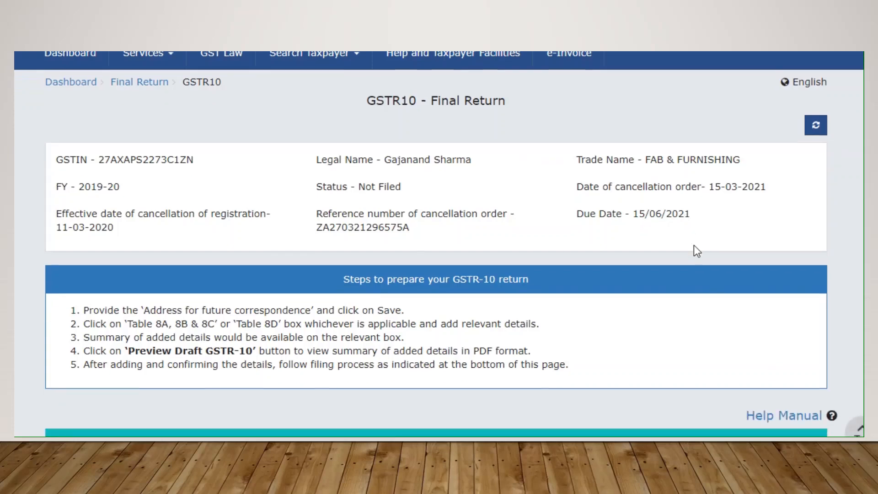
pyautogui.scroll(-5, 694, 246)
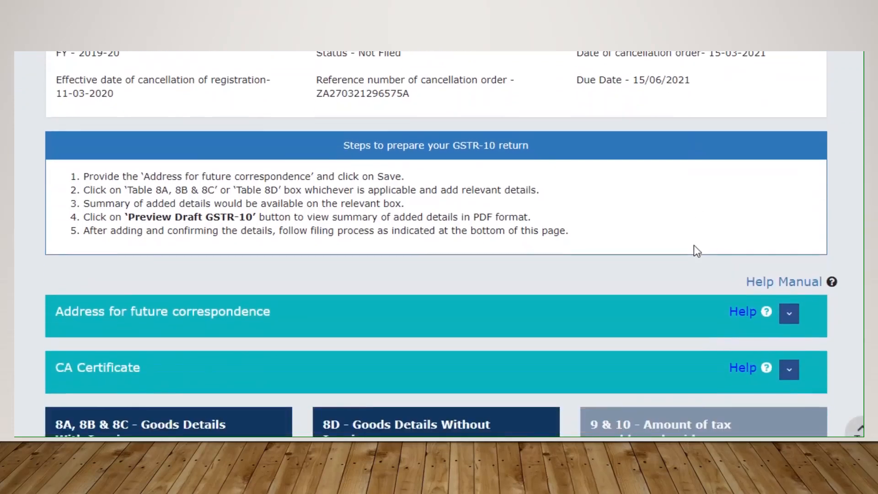
pyautogui.scroll(-7, 694, 245)
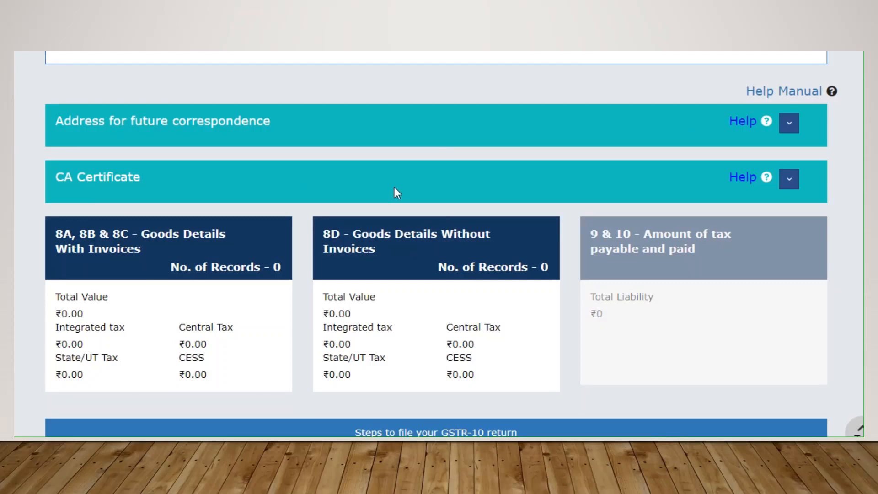
pyautogui.scroll(2, 395, 188)
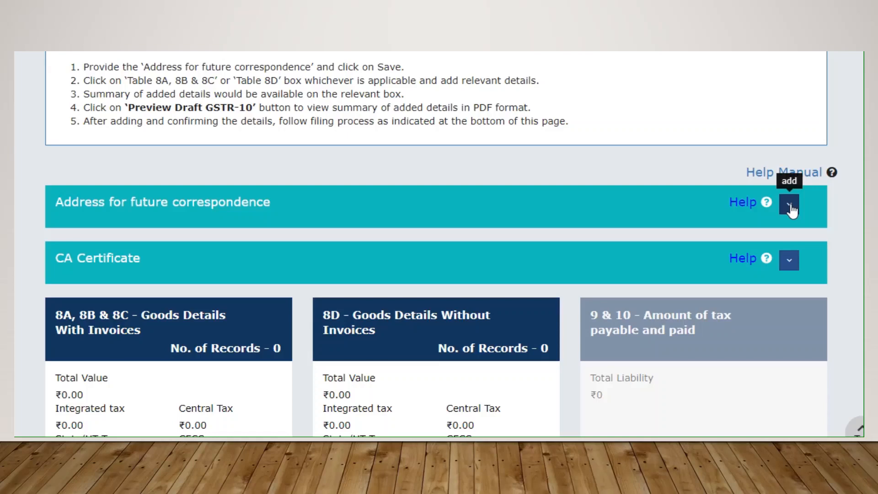
pyautogui.scroll(-3, 792, 211)
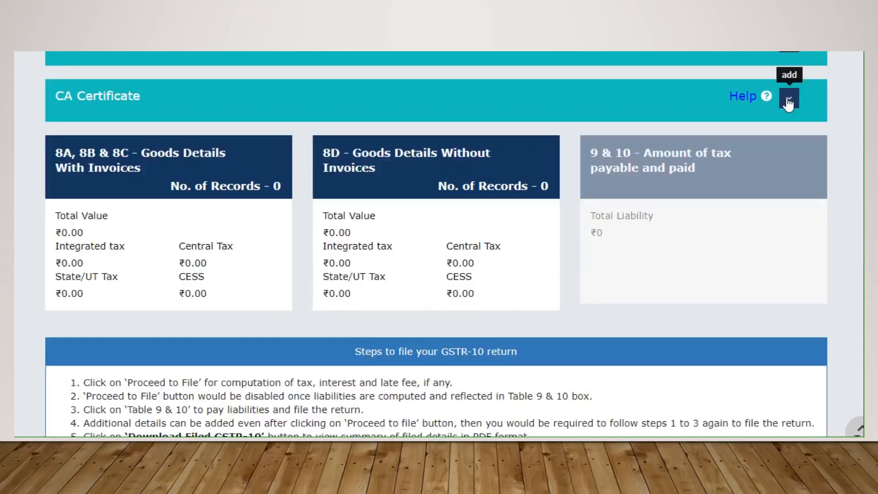
pyautogui.click(789, 102)
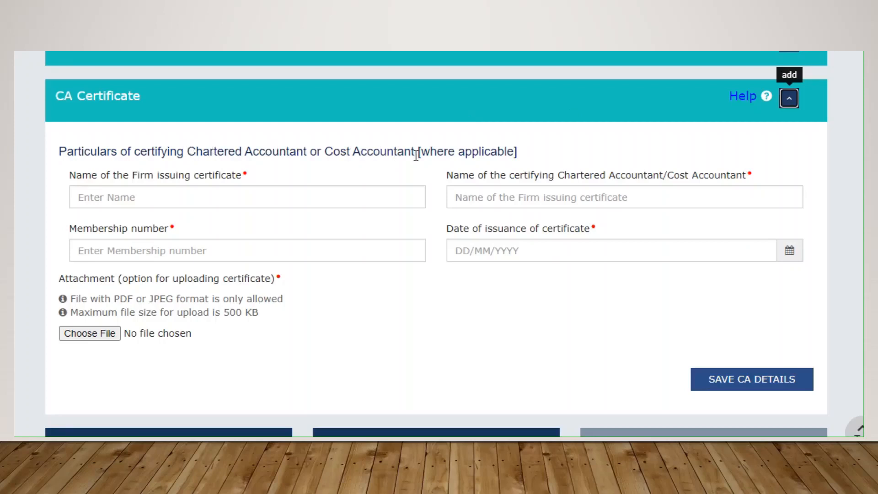
pyautogui.click(790, 101)
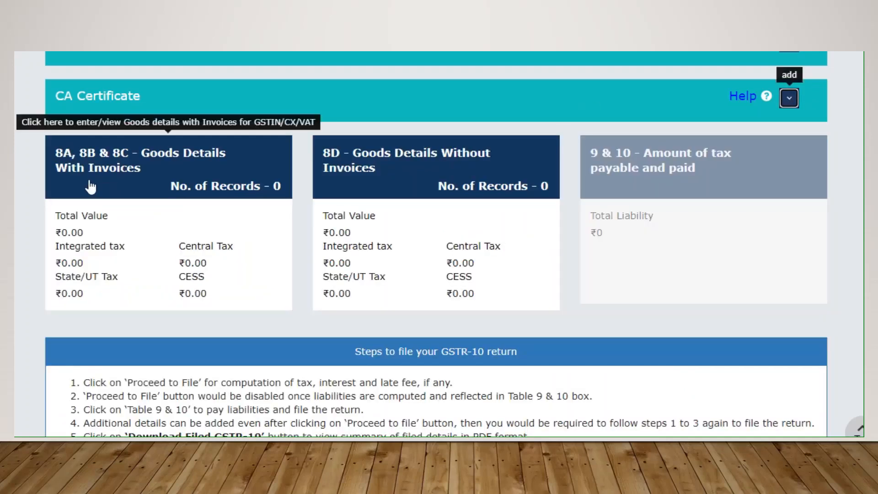
# - Open a blank entry form for 8A, 8B & 8C goods with invoices and check the supplier registration options
pyautogui.click(172, 184)
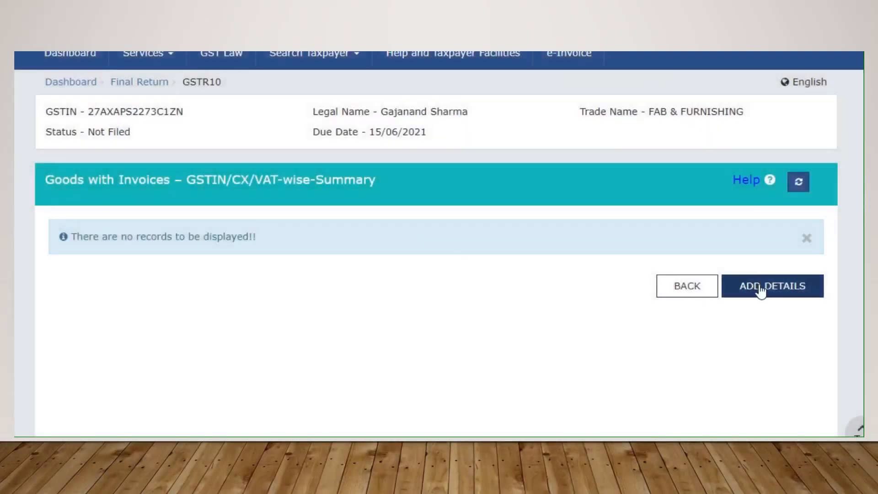
pyautogui.click(760, 288)
pyautogui.scroll(-5, 760, 288)
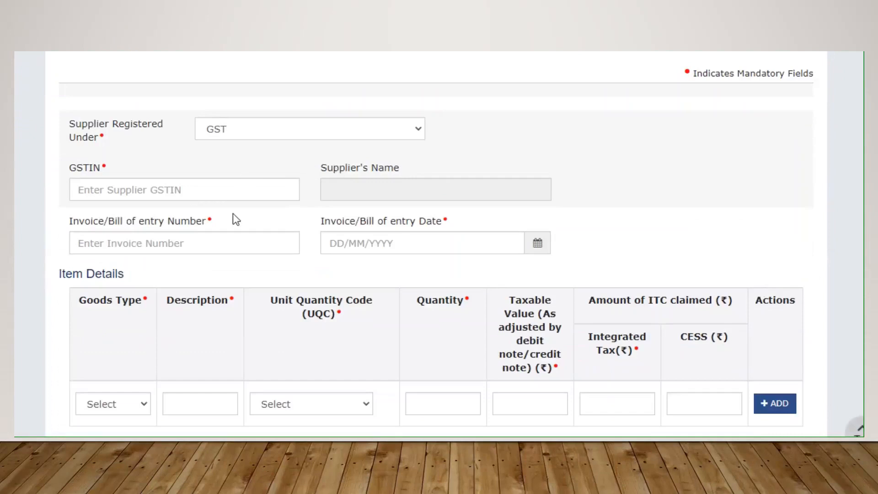
pyautogui.click(399, 137)
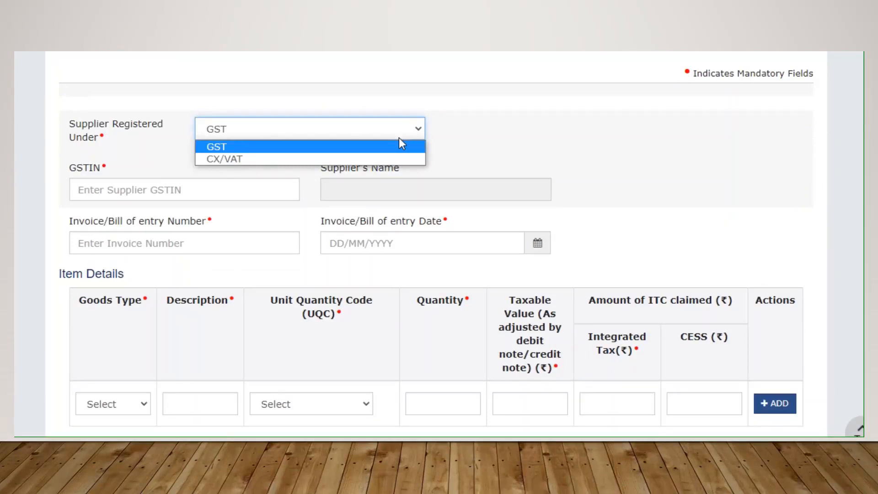
pyautogui.click(543, 139)
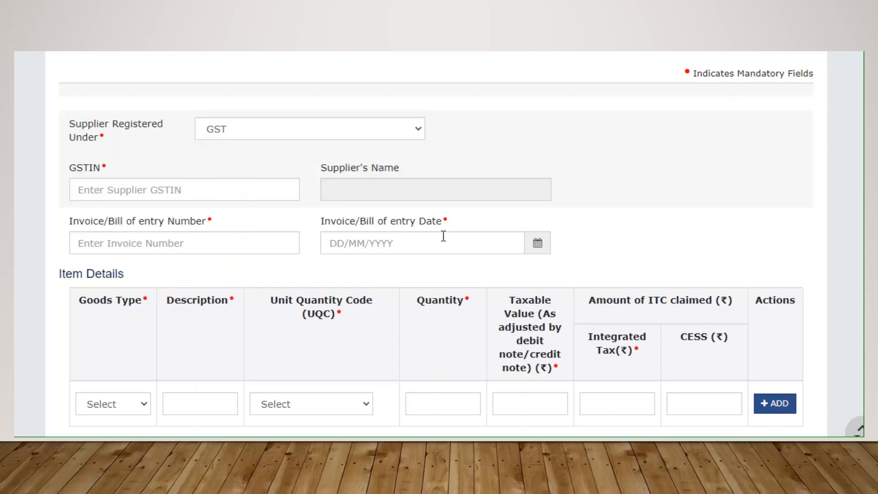
# - Review the item detail fields for goods with invoices and return to the main GSTR-10 page without saving
pyautogui.scroll(-1, 443, 238)
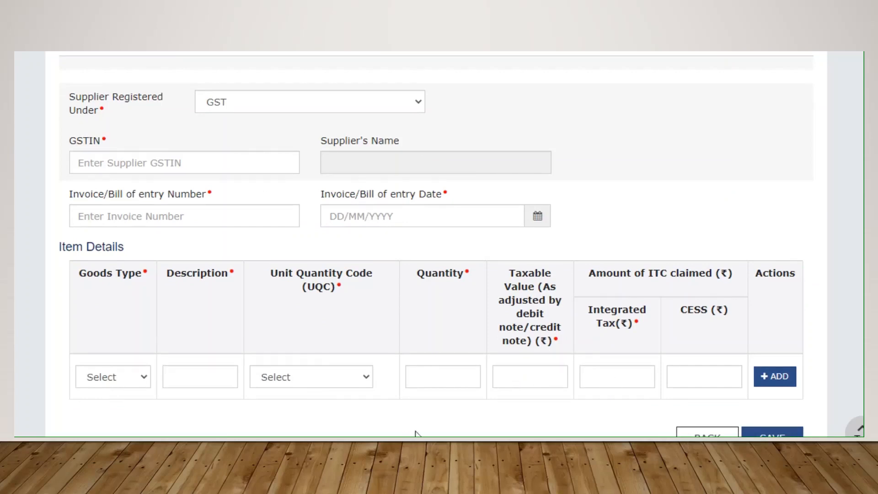
pyautogui.scroll(-2, 611, 400)
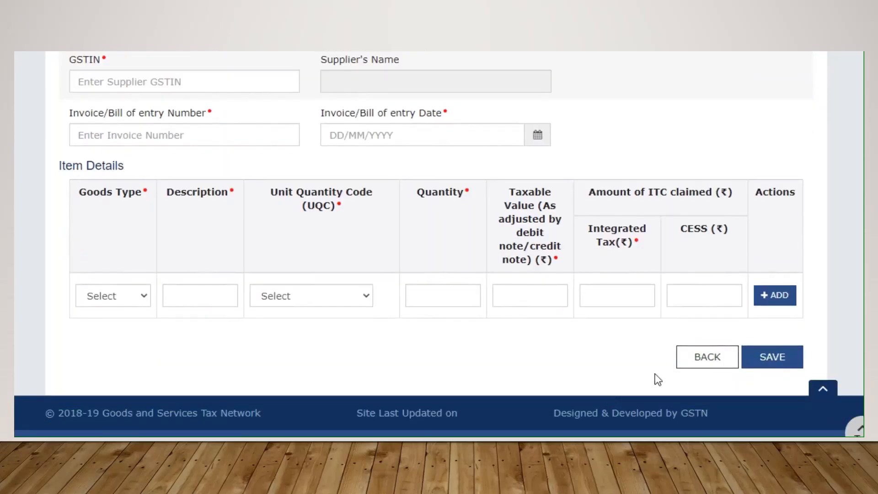
pyautogui.click(702, 368)
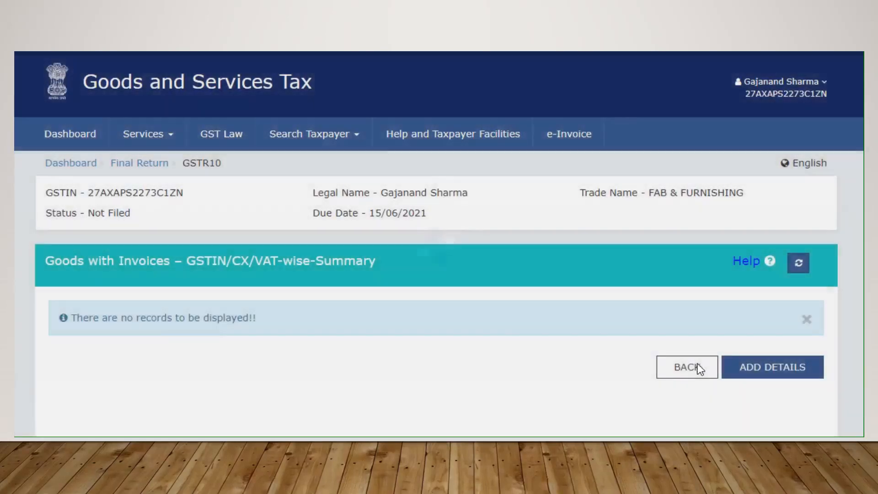
pyautogui.click(699, 362)
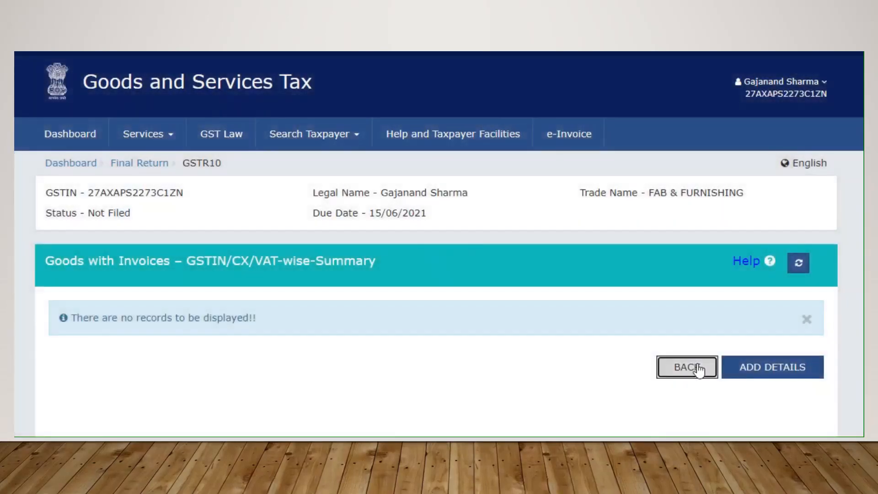
# - Open 8D goods without invoices, compare its two supplier categories, and open a blank entry form for With GSTIN/CX/VAT
pyautogui.scroll(-1, 697, 364)
pyautogui.scroll(-8, 699, 368)
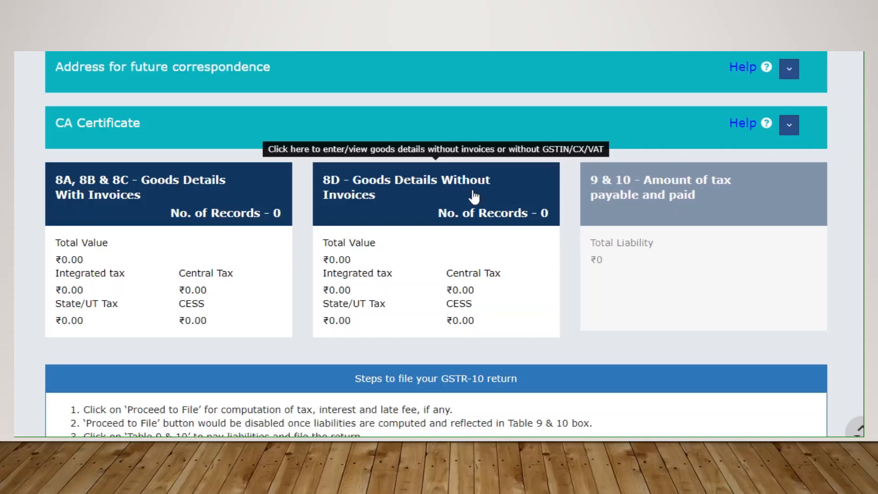
pyautogui.click(473, 191)
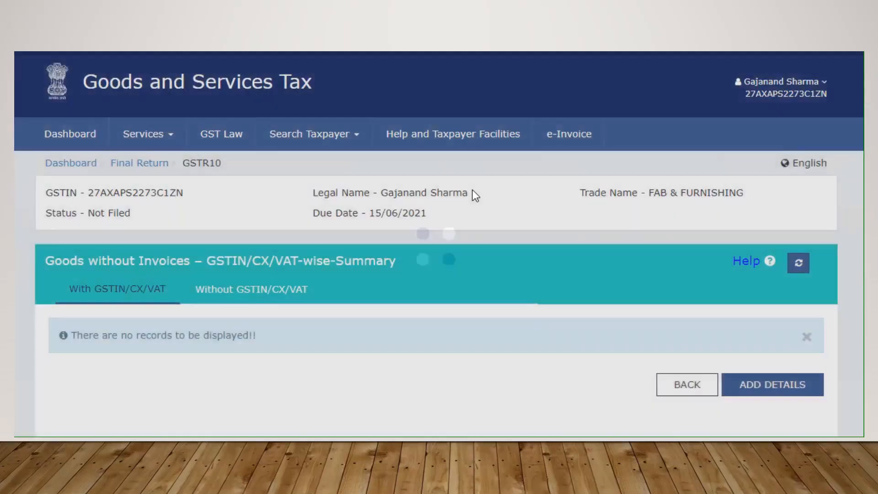
pyautogui.scroll(-3, 473, 190)
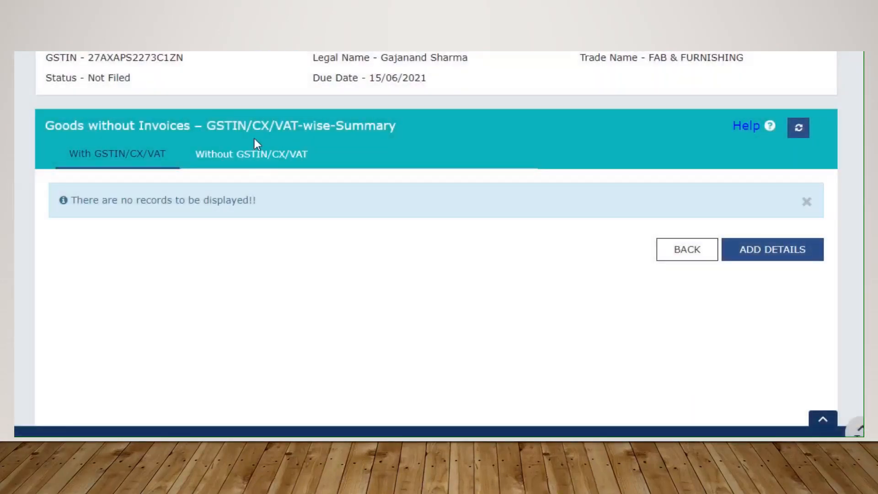
pyautogui.click(255, 167)
pyautogui.click(114, 168)
pyautogui.click(771, 257)
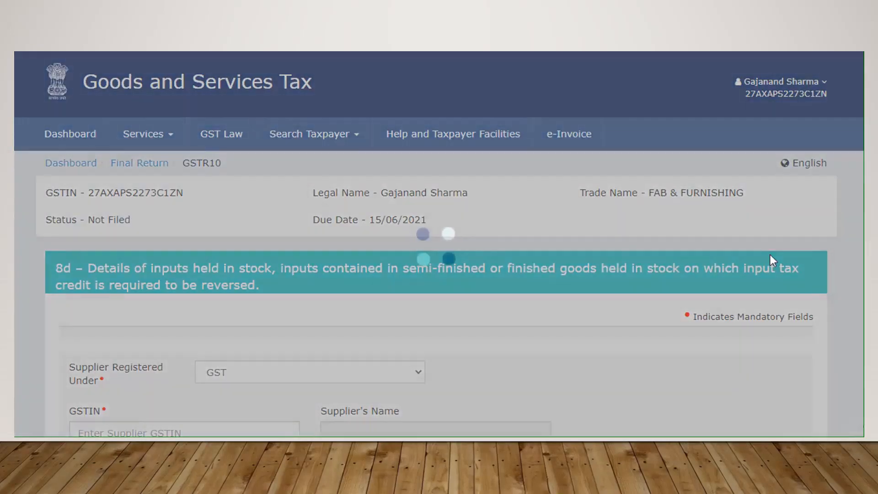
# - Review the supplier and item detail fields of the 8D form and return to its summary without saving
pyautogui.scroll(-5, 771, 256)
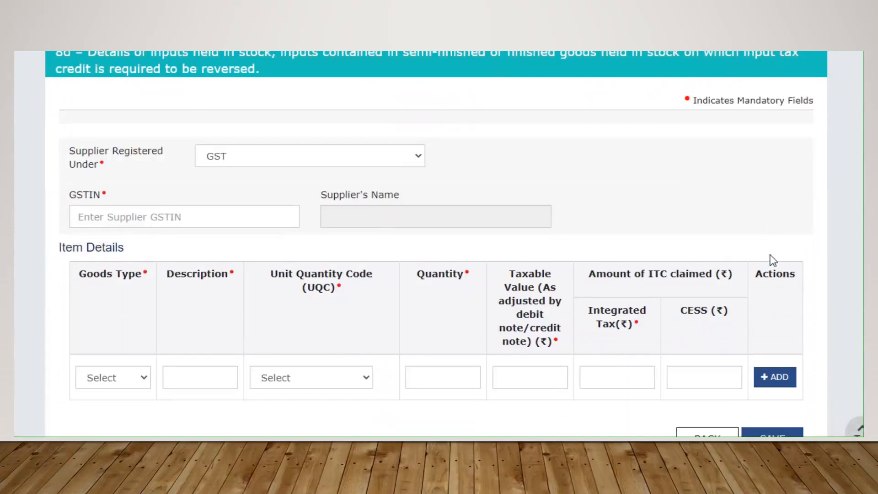
pyautogui.scroll(-1, 773, 260)
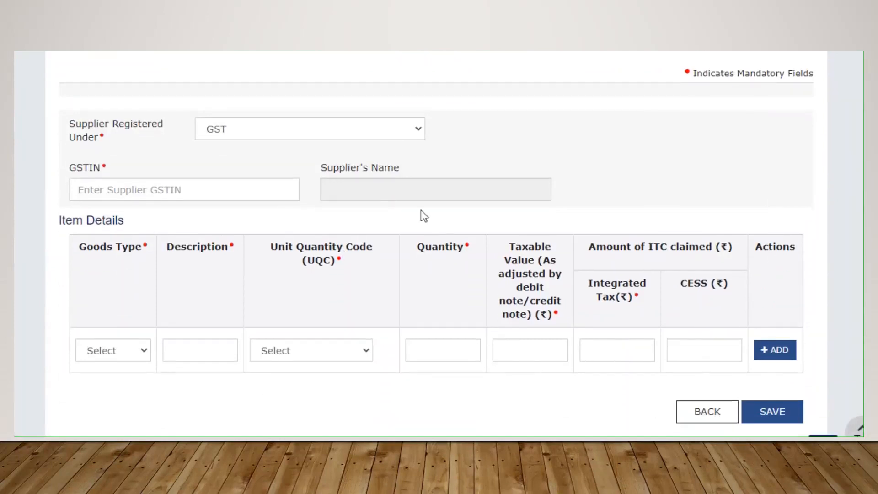
pyautogui.click(700, 421)
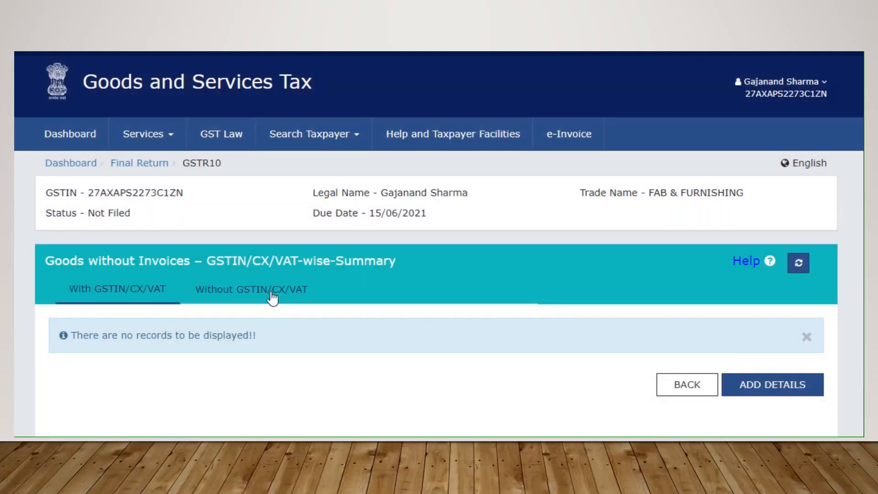
# - Open a blank 8D entry form for Without GSTIN/CX/VAT, review its item fields, and return to the main GSTR-10 page without saving
pyautogui.click(272, 293)
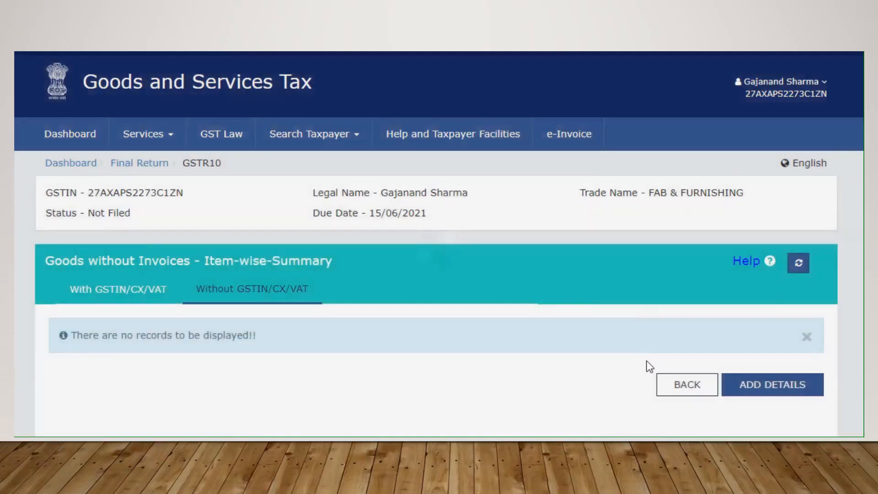
pyautogui.click(773, 384)
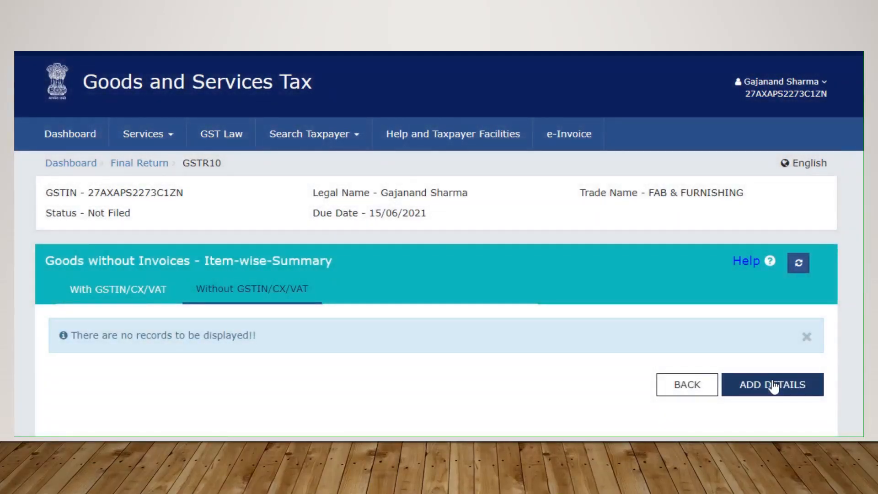
pyautogui.scroll(-1, 774, 387)
pyautogui.click(773, 366)
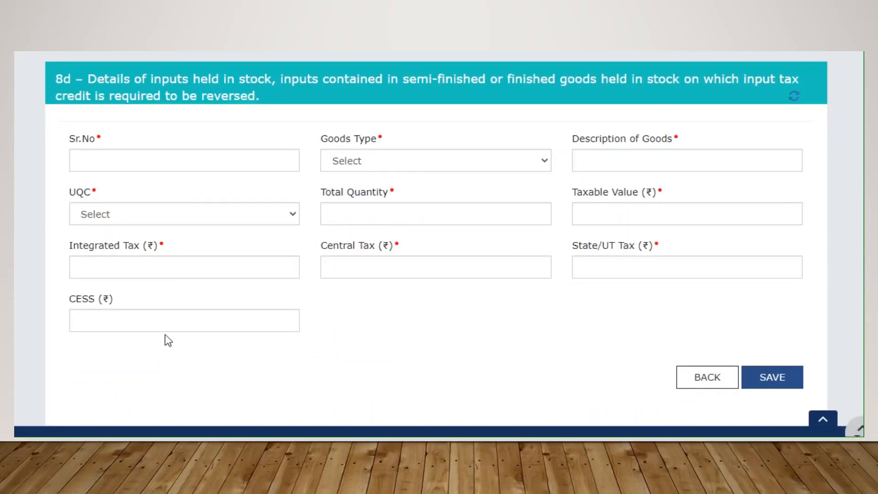
pyautogui.click(715, 385)
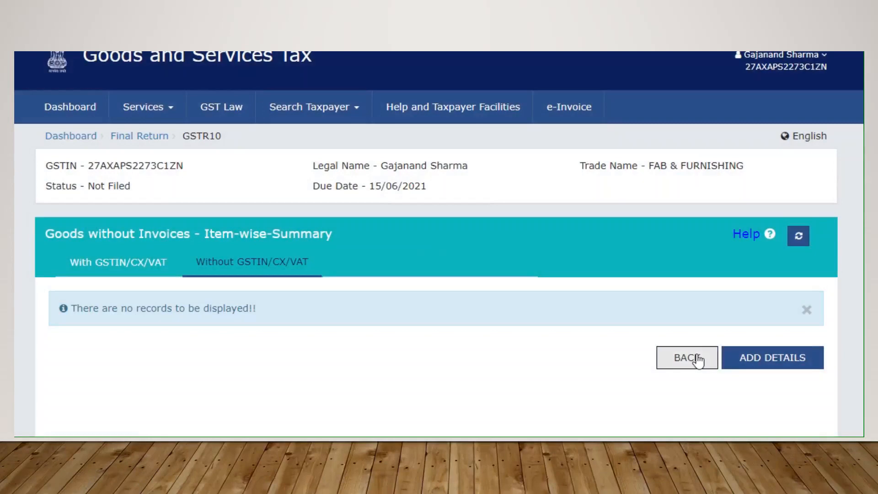
pyautogui.click(697, 360)
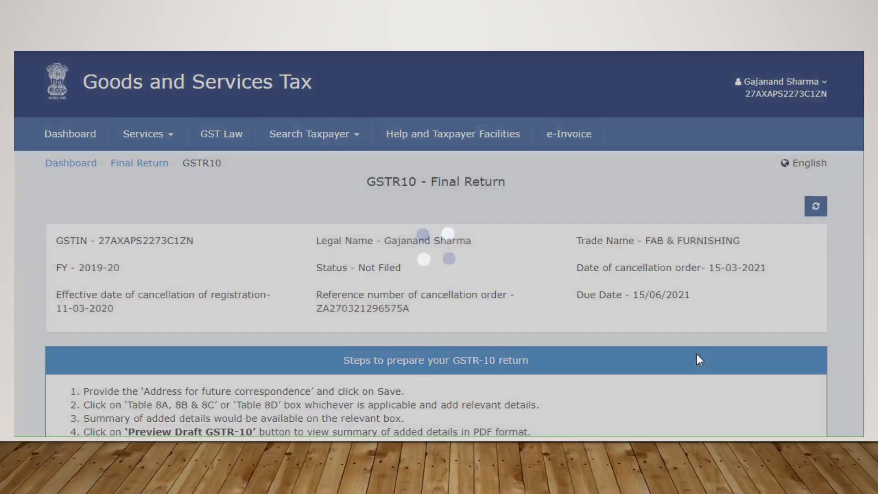
# - Examine the 9 & 10 tax payable section, the GSTR-10 preparation and filing instructions, and the draft preview and Proceed to File options
pyautogui.scroll(-7, 700, 360)
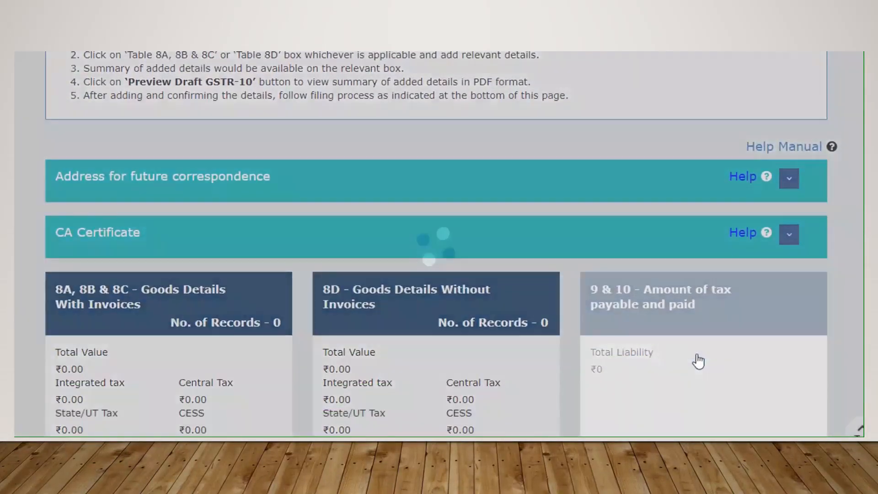
pyautogui.scroll(-3, 698, 360)
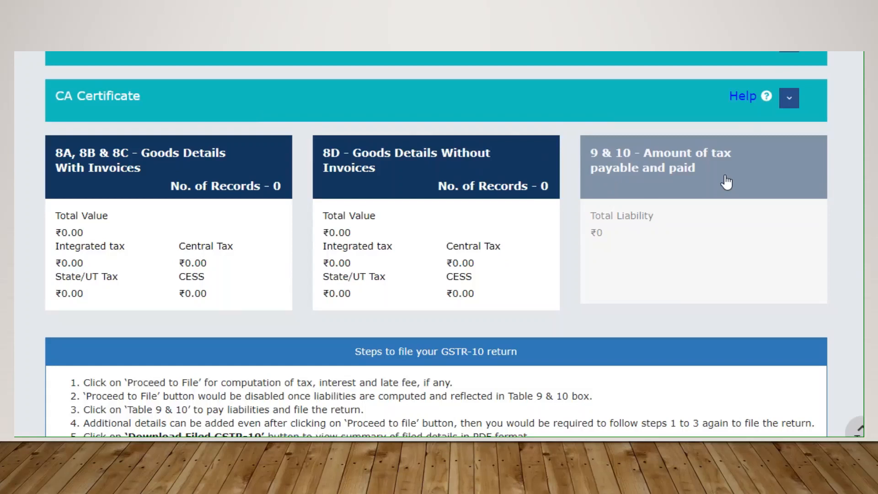
pyautogui.scroll(-1, 727, 182)
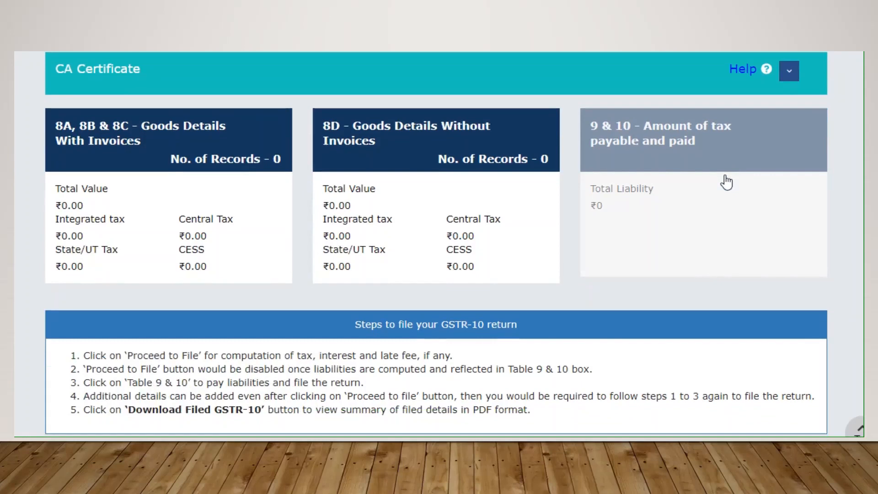
pyautogui.scroll(-2, 727, 182)
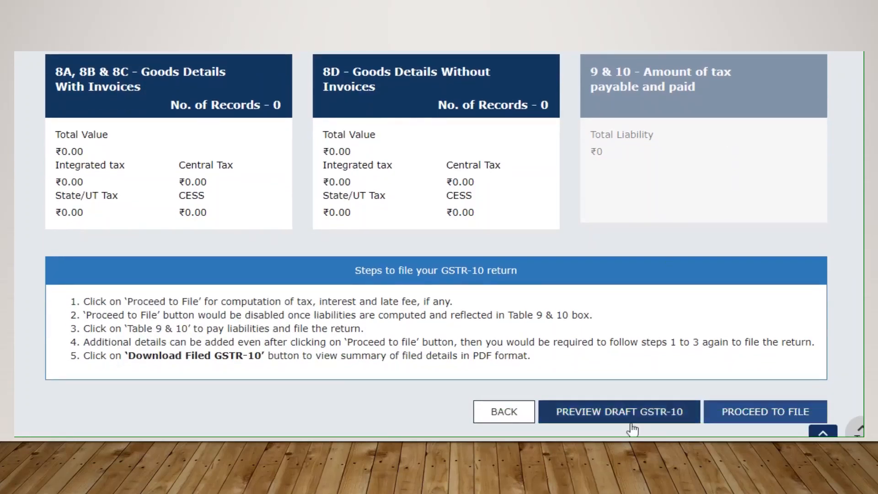
pyautogui.click(735, 414)
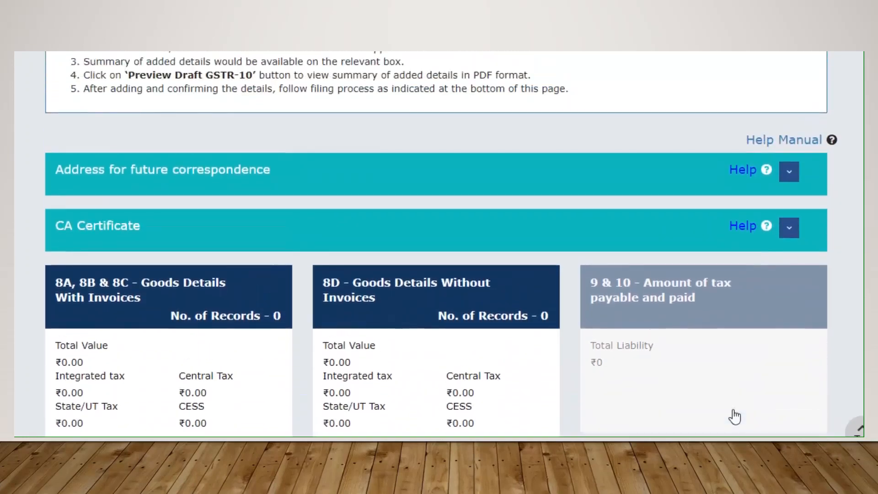
pyautogui.scroll(-5, 735, 416)
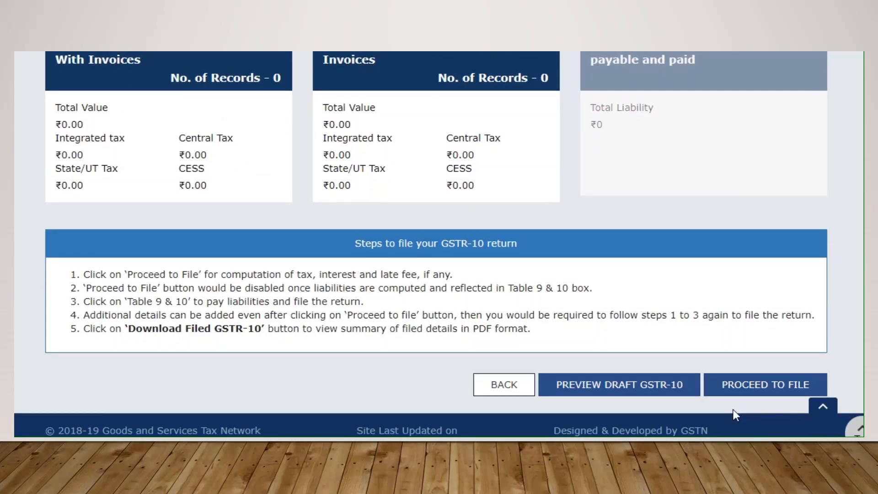
pyautogui.scroll(3, 734, 410)
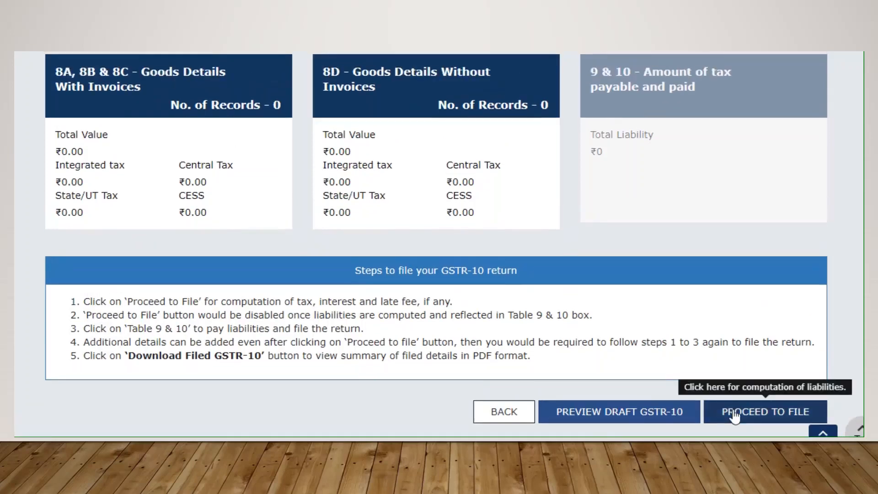
pyautogui.scroll(5, 734, 414)
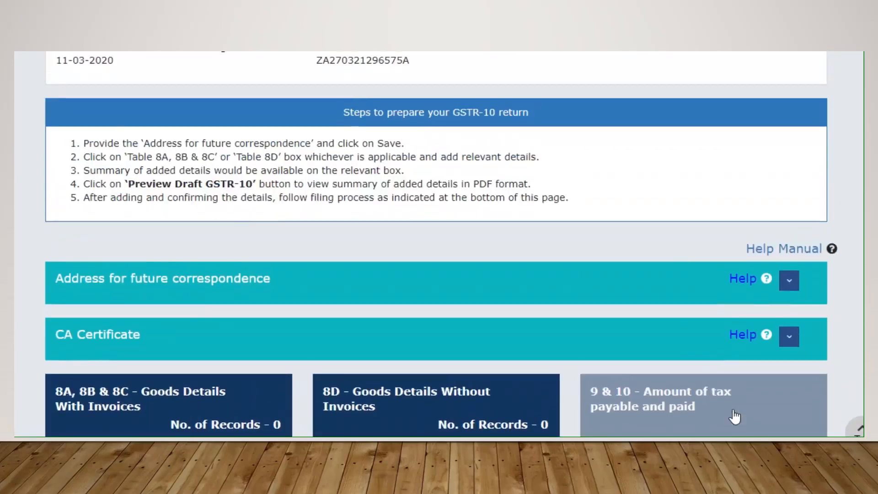
pyautogui.scroll(-1, 734, 415)
pyautogui.scroll(-5, 735, 416)
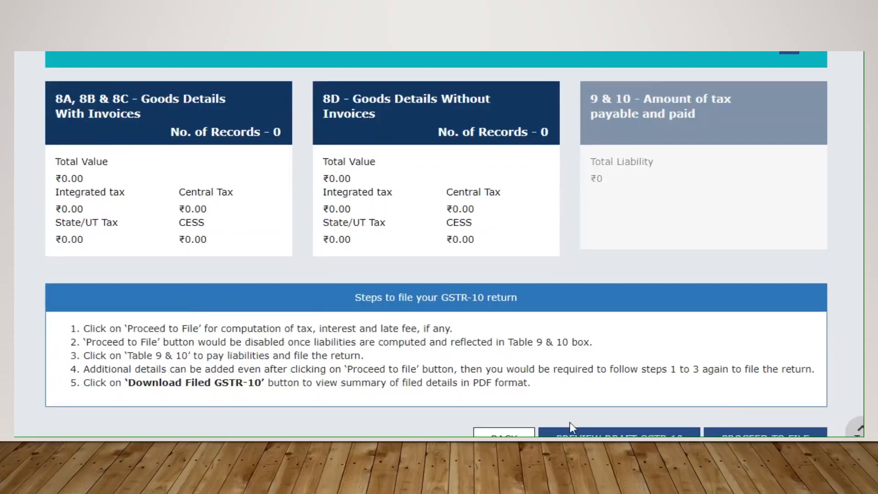
pyautogui.scroll(-1, 570, 422)
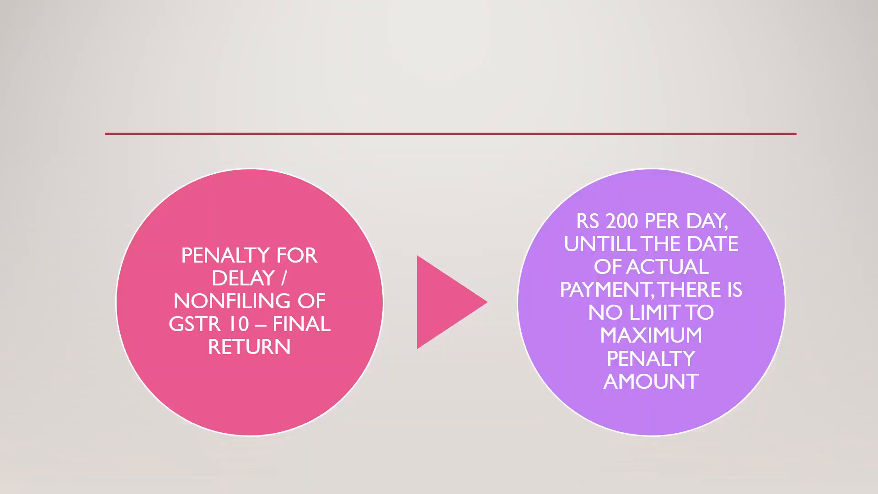